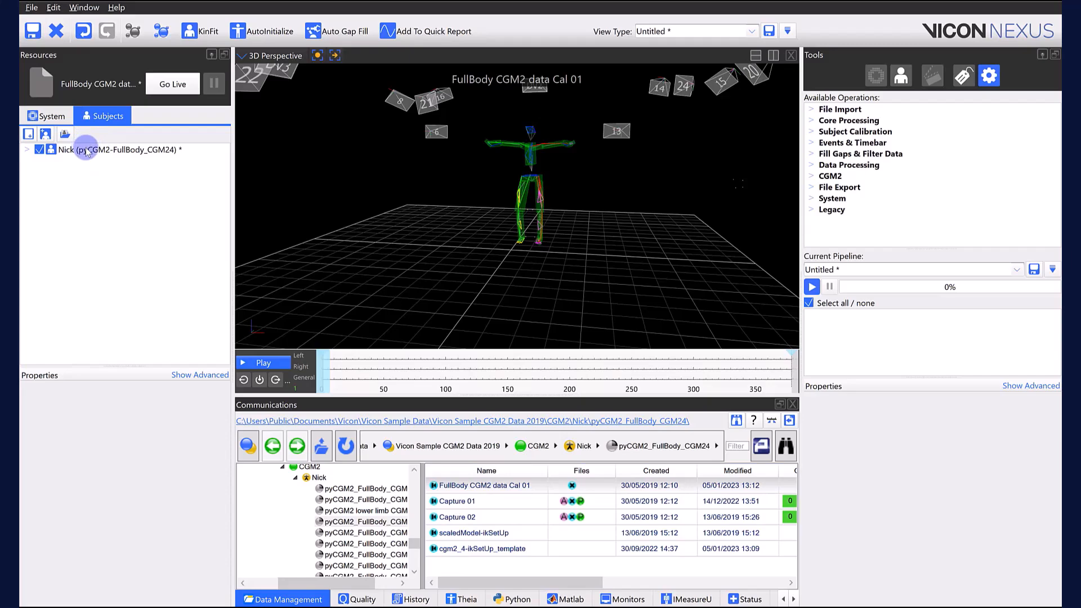
Step: Show the subject's properties and check which pyCGM2 labeling skeleton templates are available
click(80, 149)
click(46, 137)
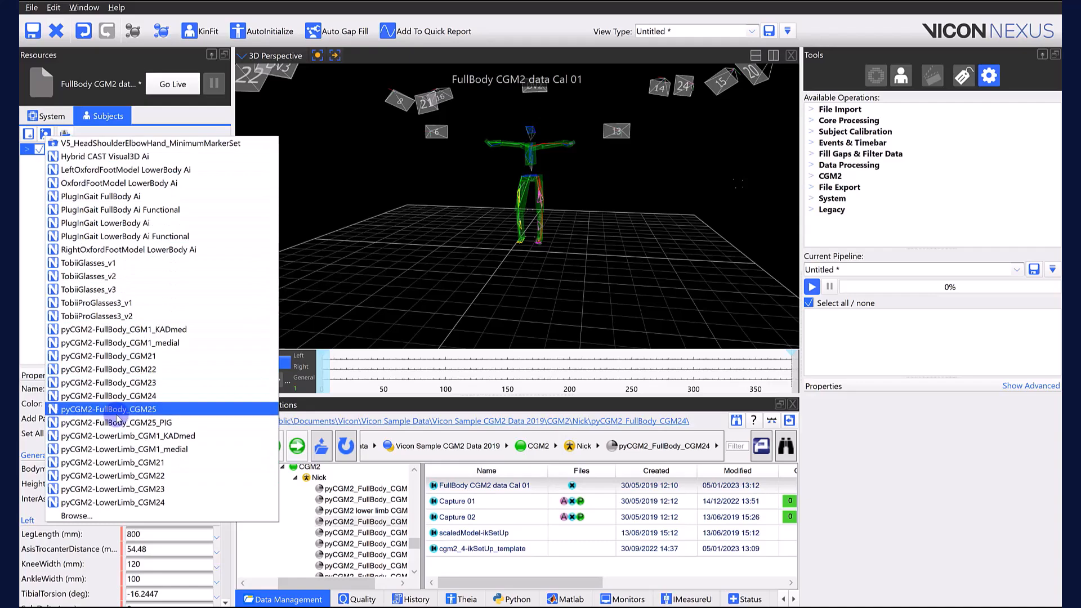
click(33, 205)
click(102, 149)
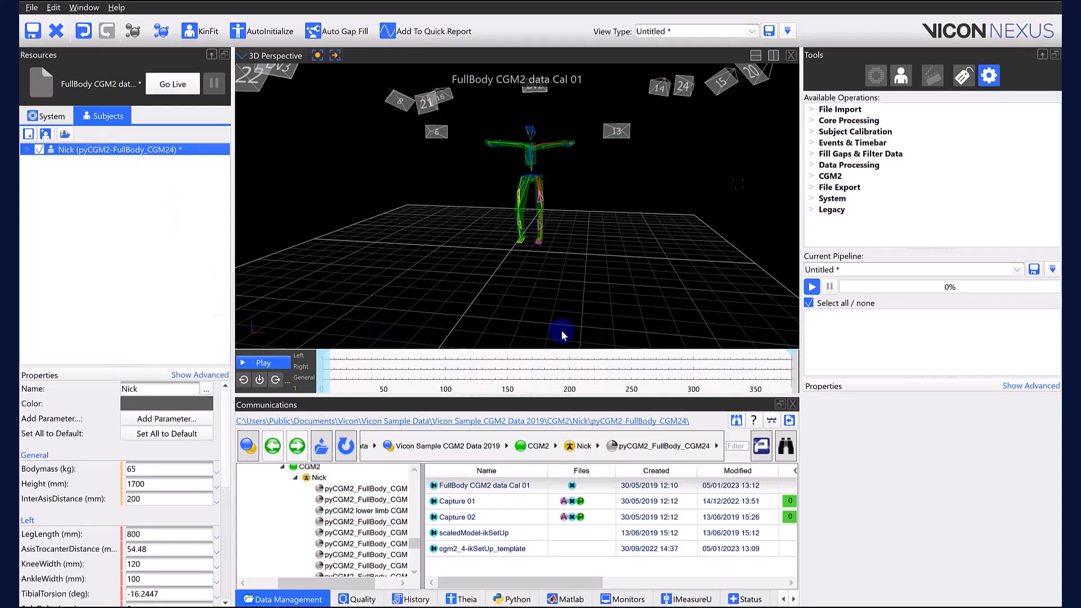
Step: Add the CGM2 Calibration operation to the pipeline, set its model version to CGM 2.4 and run it
click(812, 177)
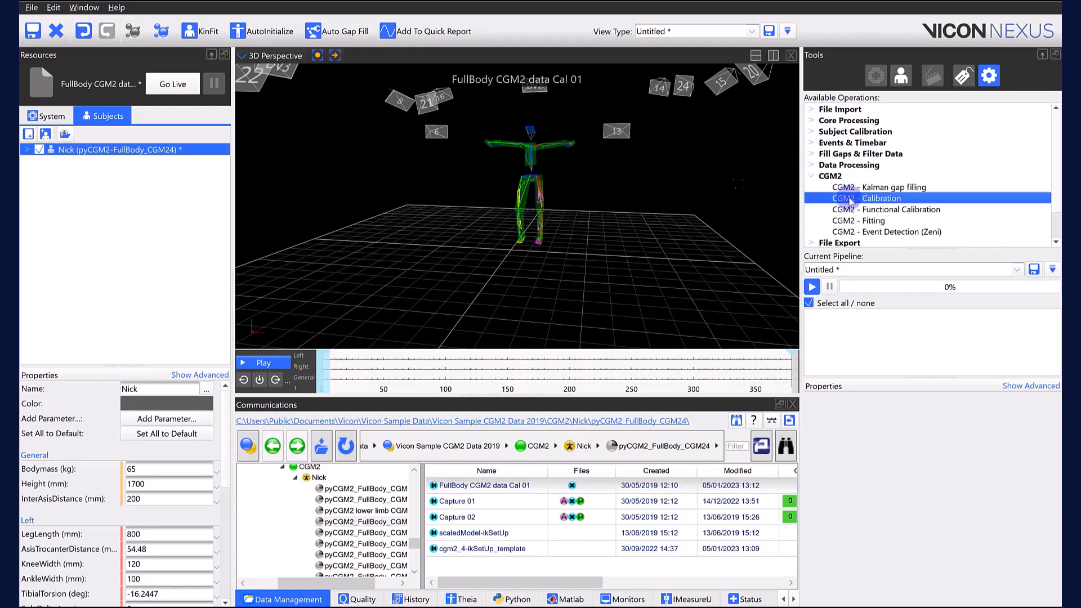
double_click(867, 201)
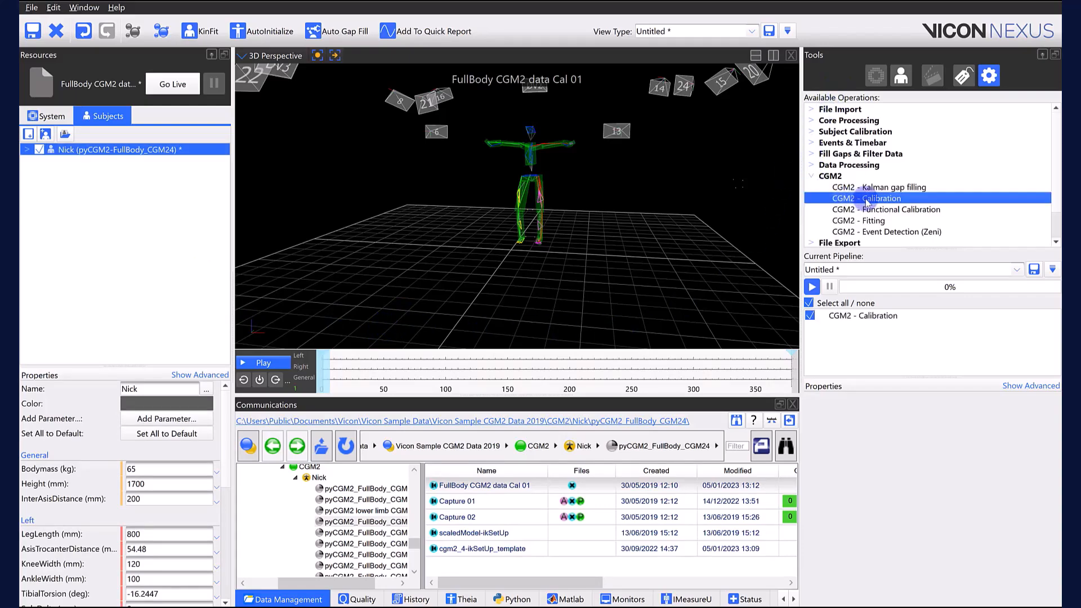
click(891, 317)
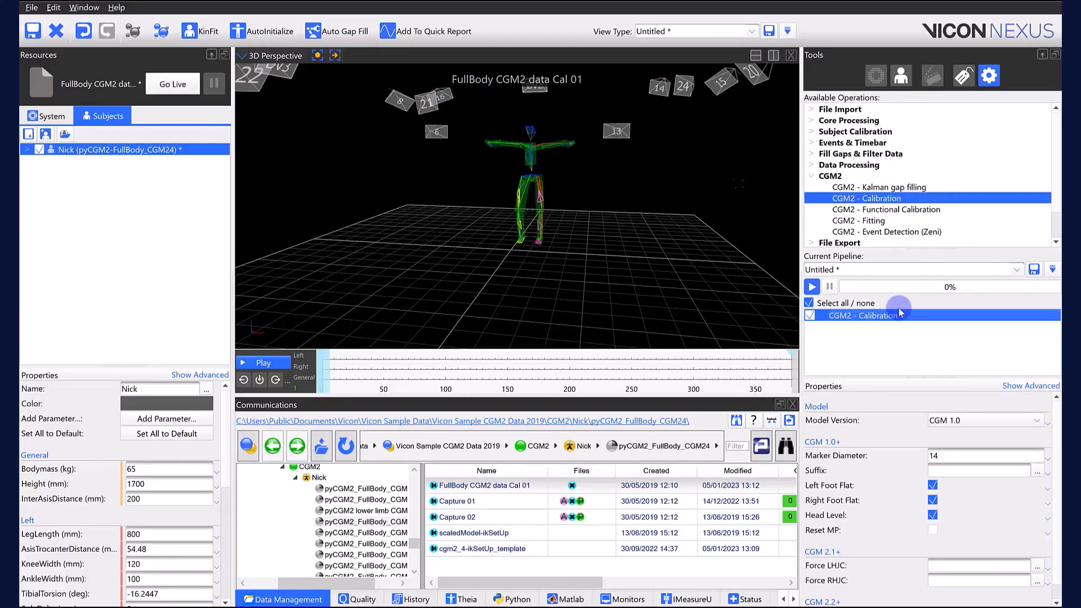
click(992, 423)
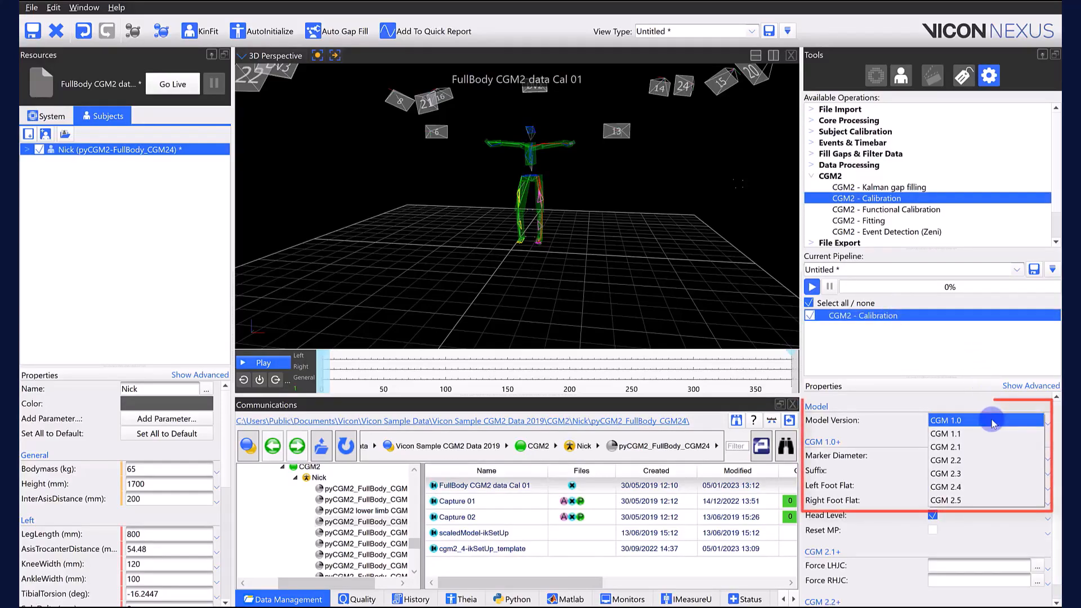
click(978, 487)
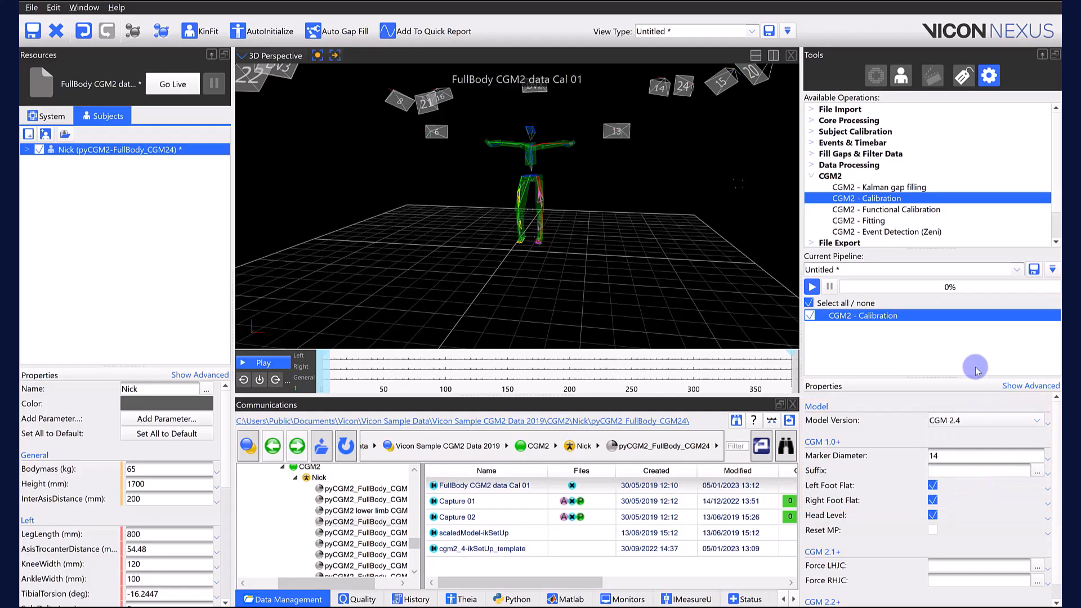
click(813, 287)
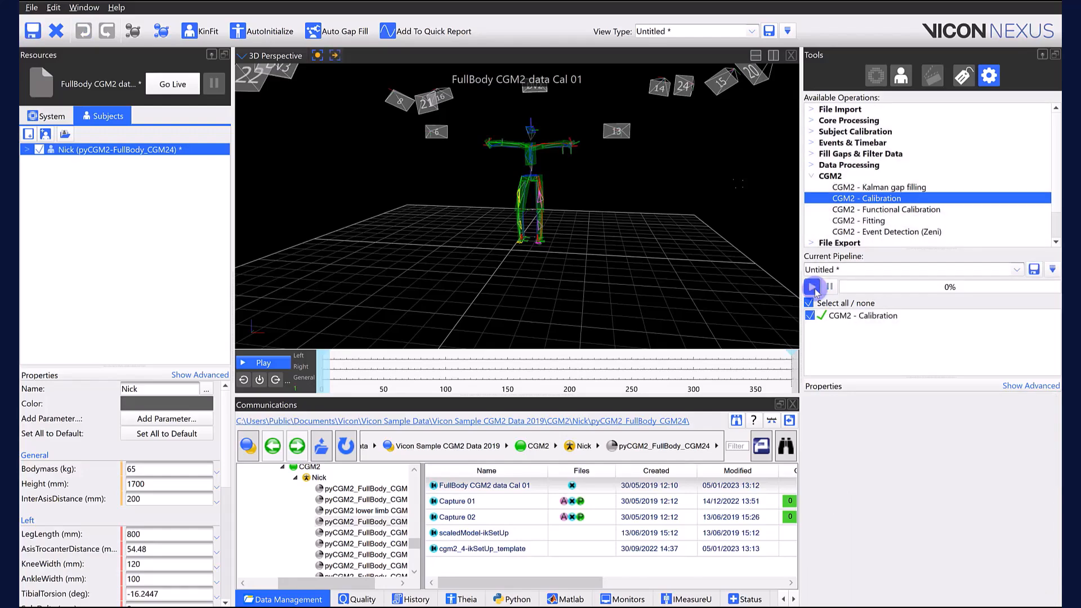
Step: Save the current pipeline as a new configuration named CGM2_static
click(1053, 270)
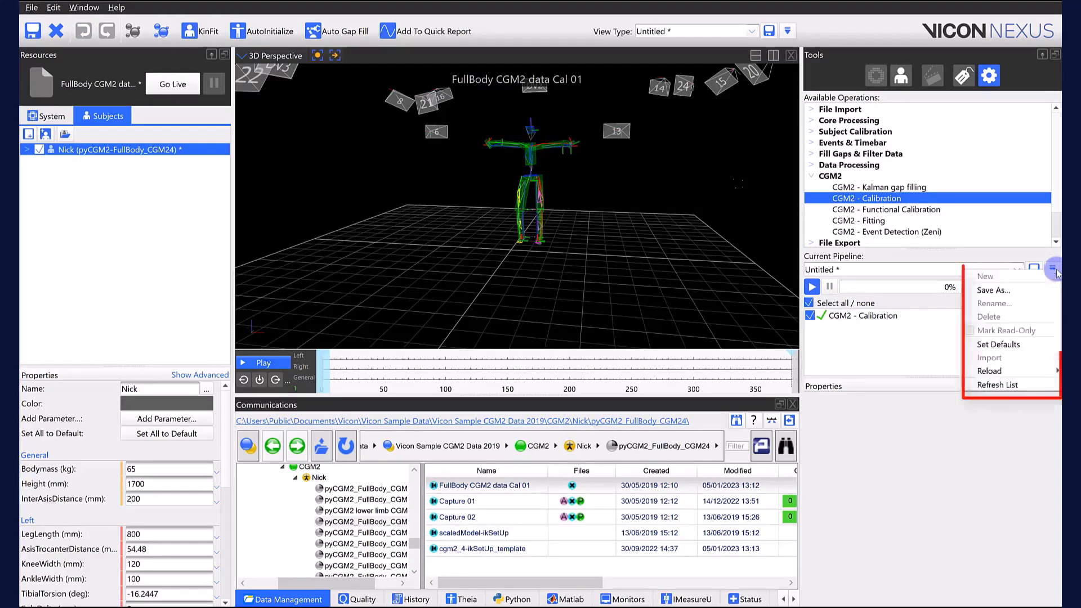
click(994, 290)
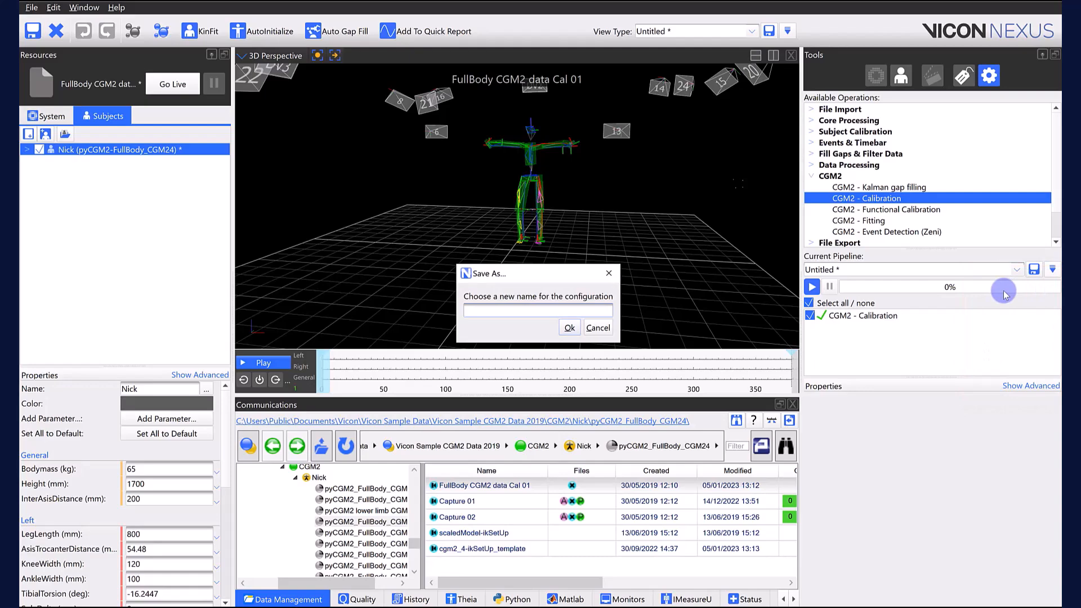
text(CGM2_static)
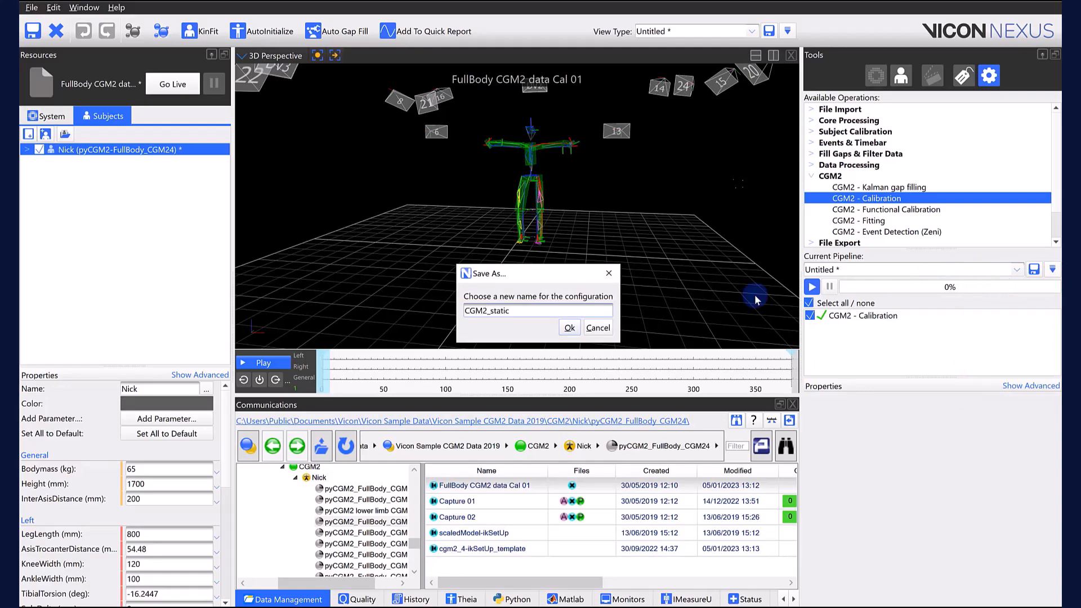
click(569, 328)
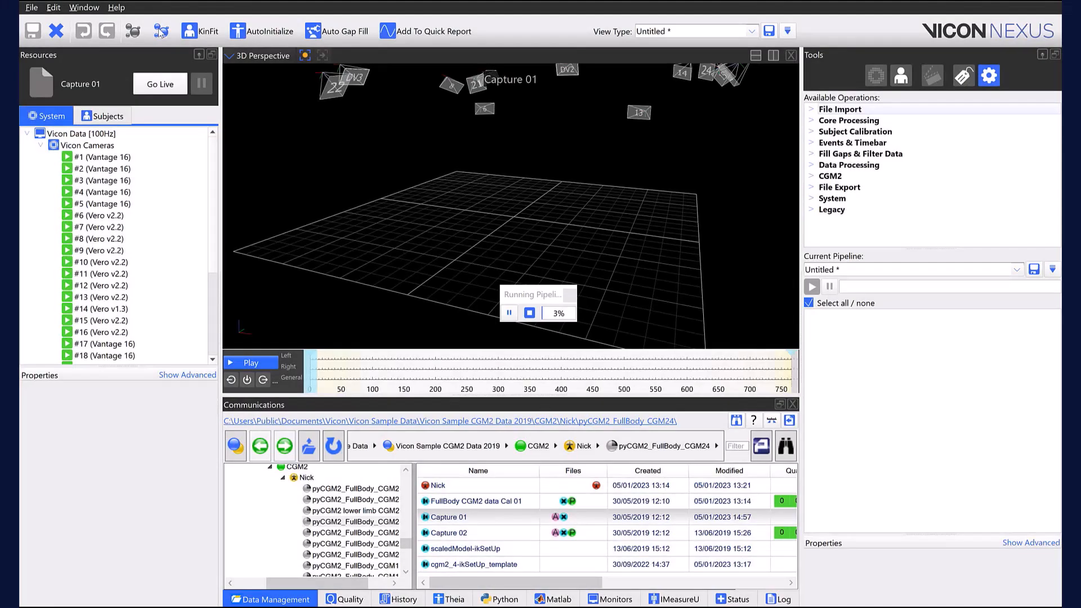
Step: Reconstruct and label the Capture 01 trial, and limit its region of interest to about frames 96 to 719
click(557, 313)
click(161, 32)
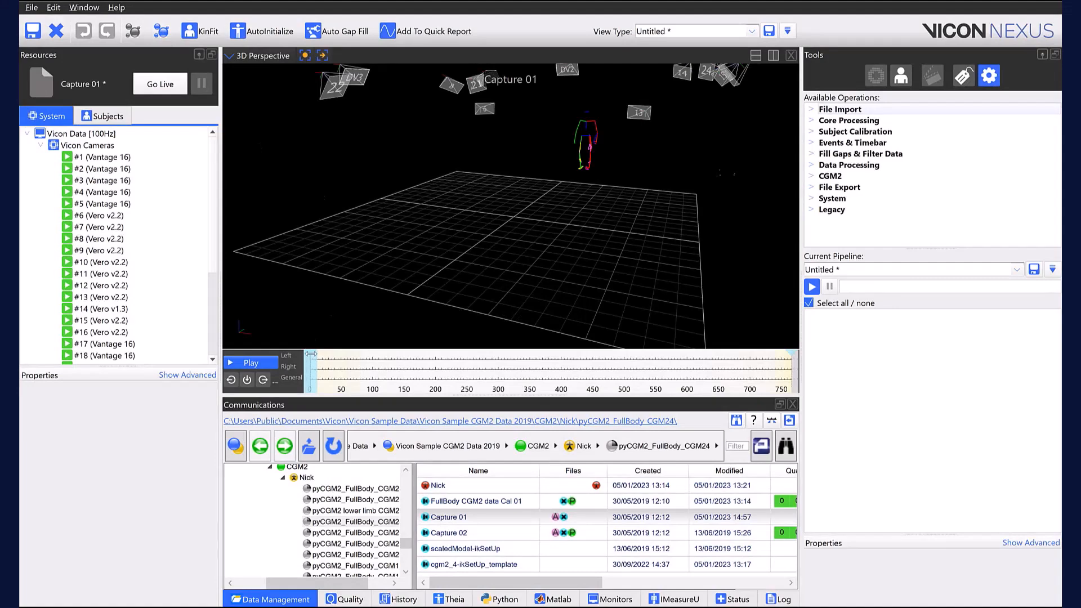
drag(311, 354, 369, 373)
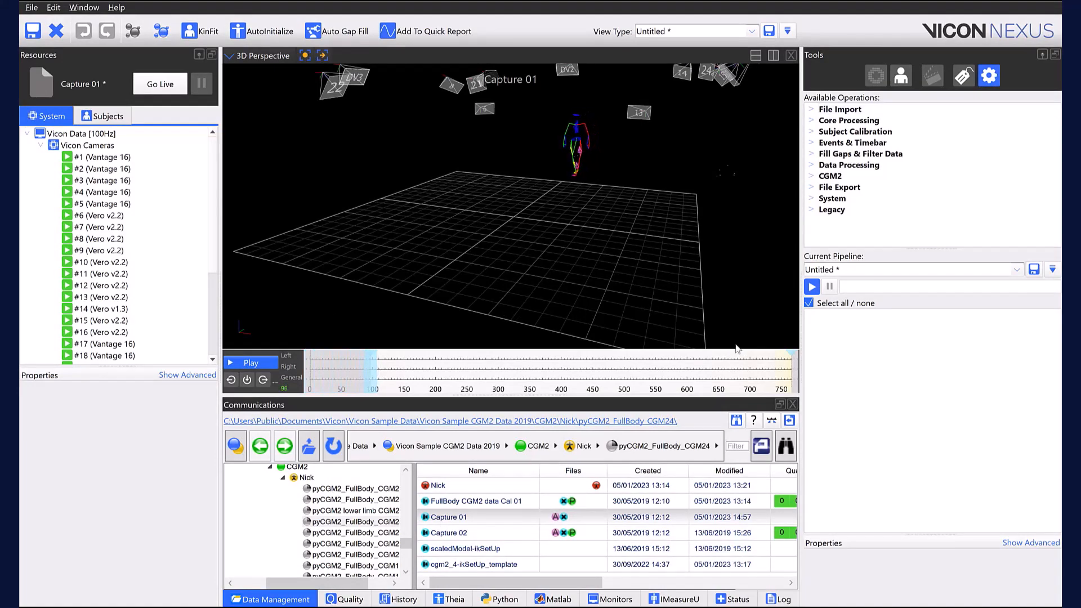
drag(793, 352, 762, 353)
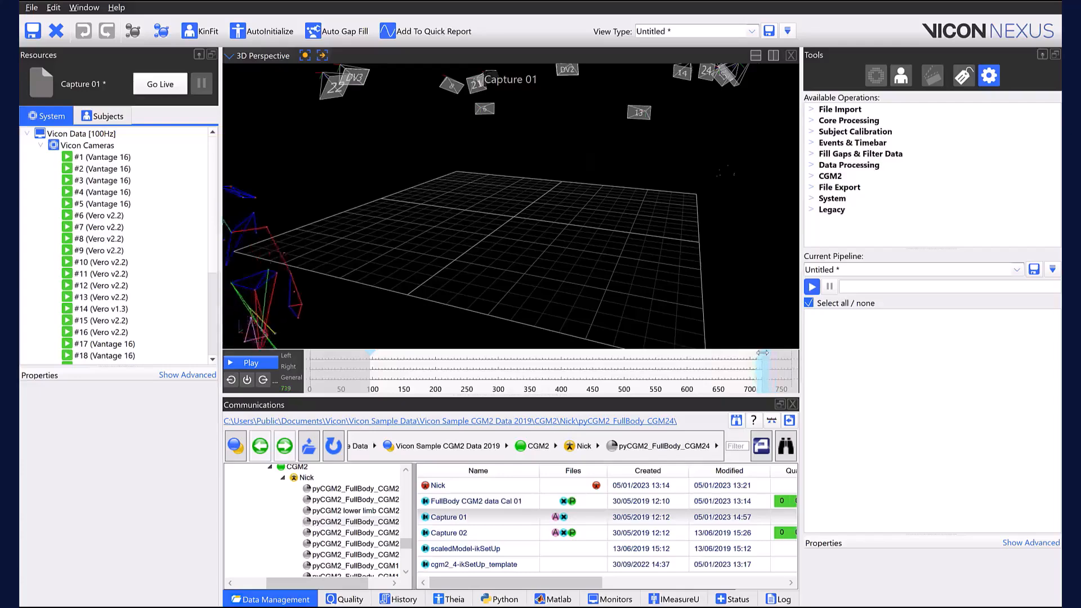
right_click(590, 371)
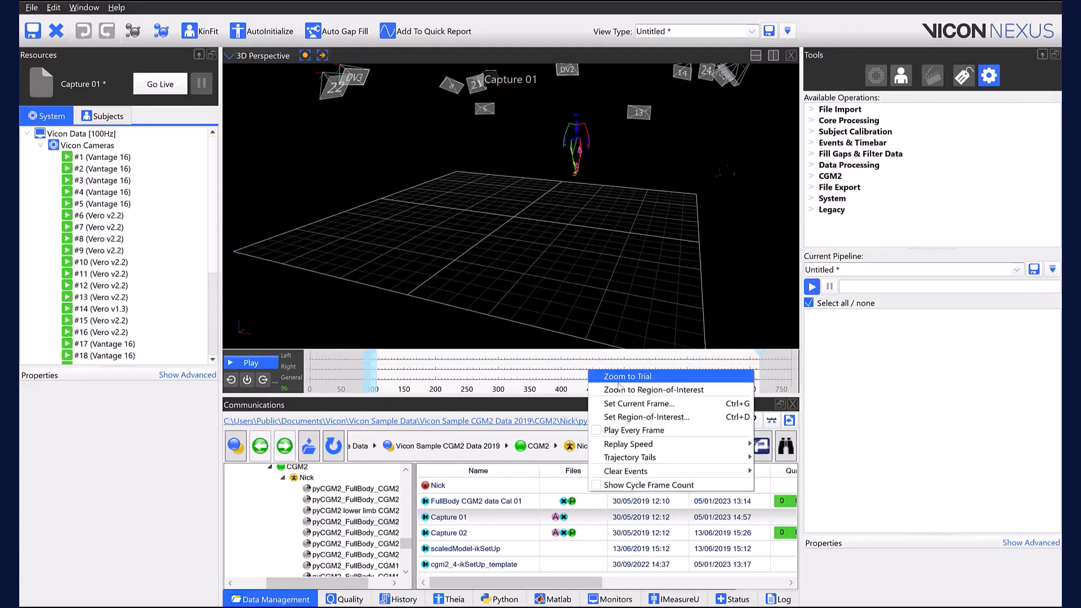
click(620, 390)
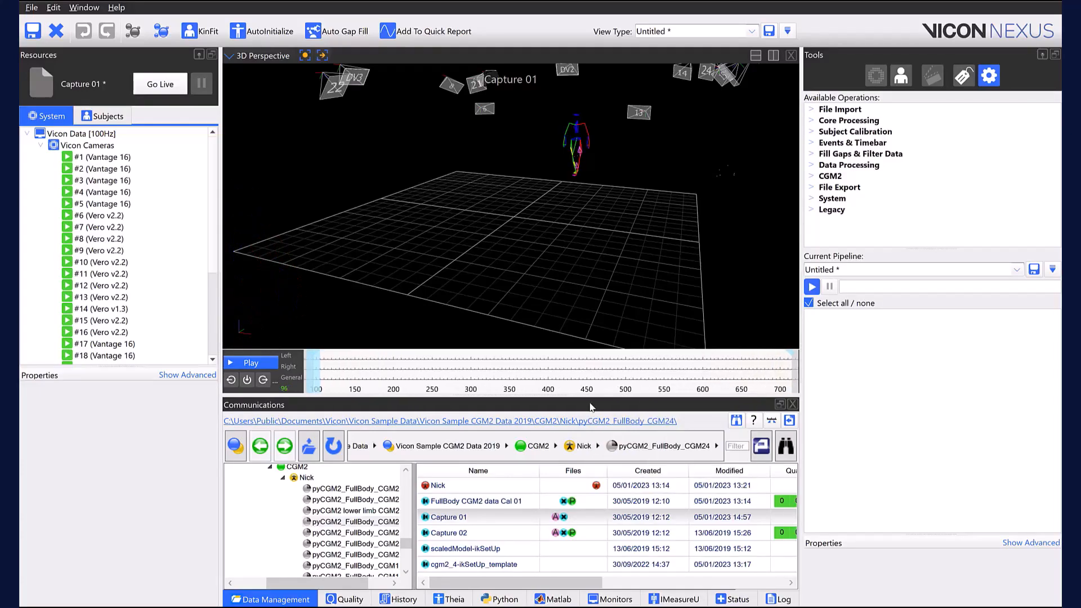
Step: Display the trial's labeling quality, and add and run only the CGM2 Kalman gap filling operation
click(351, 600)
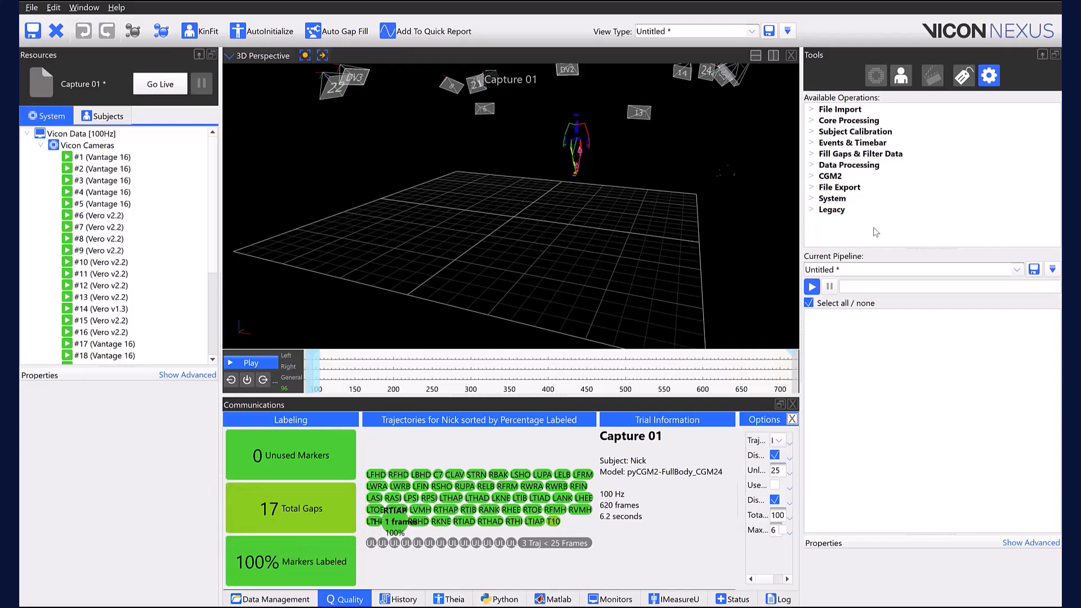
click(811, 178)
double_click(899, 188)
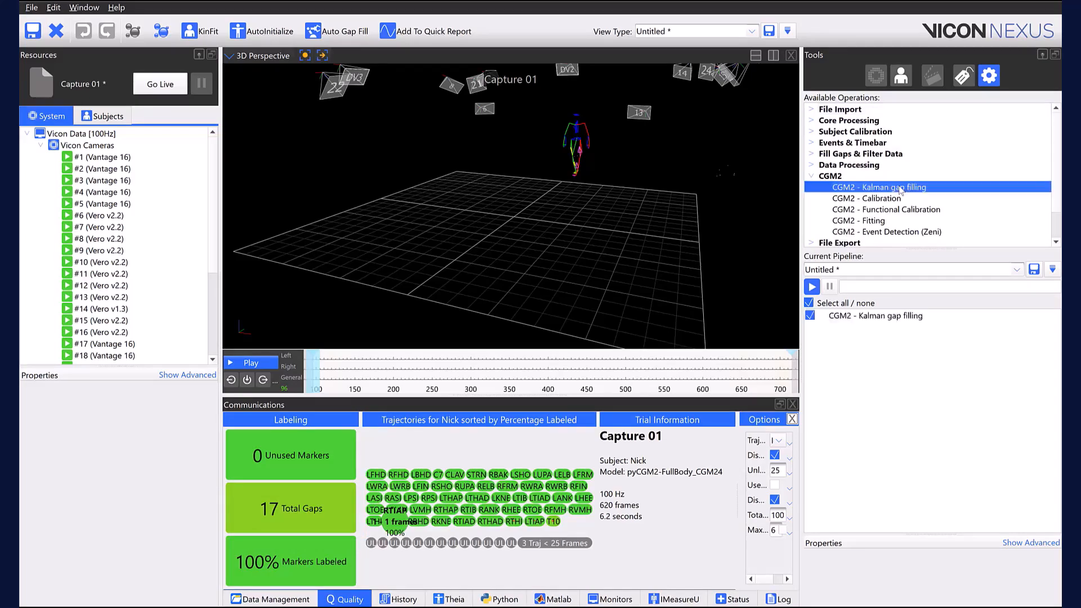
click(893, 317)
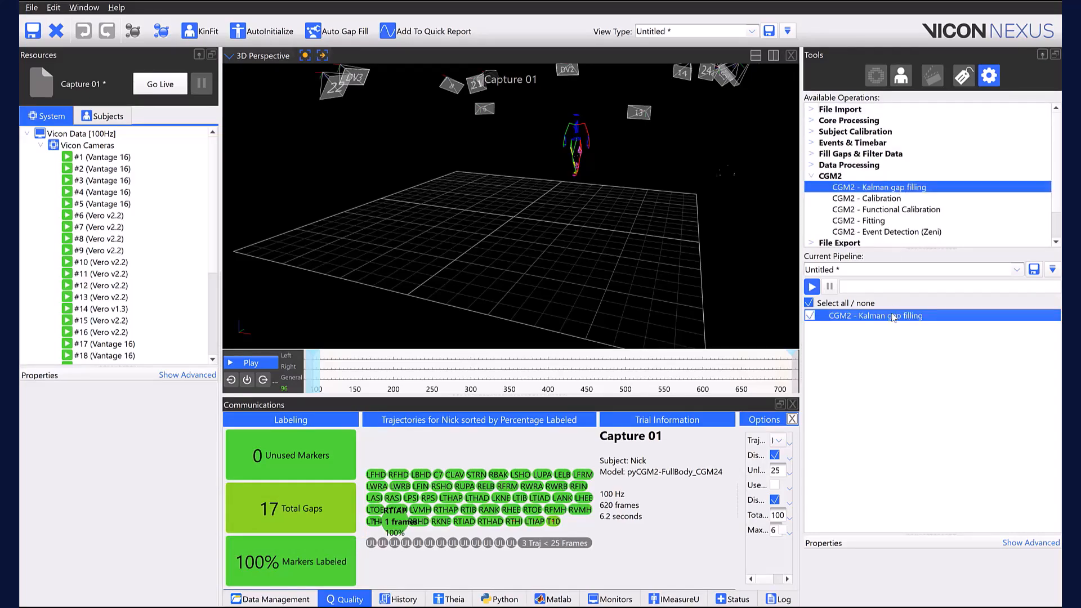
right_click(893, 317)
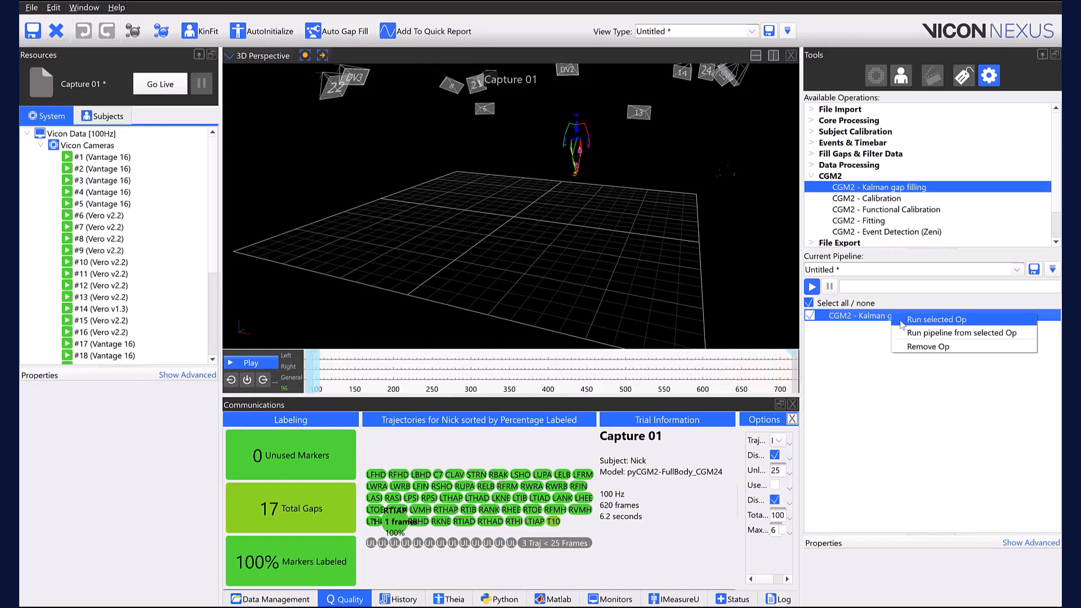
click(901, 319)
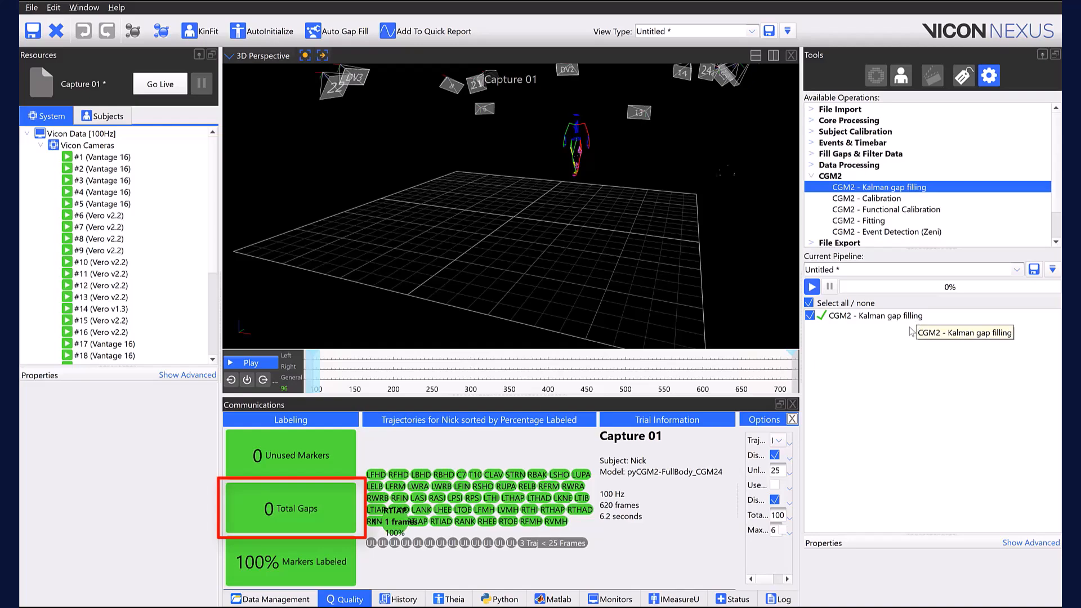
Step: Add the CGM2 Fitting operation to the pipeline, set its model version to CGM 2.4 and run only that operation
double_click(882, 221)
click(894, 326)
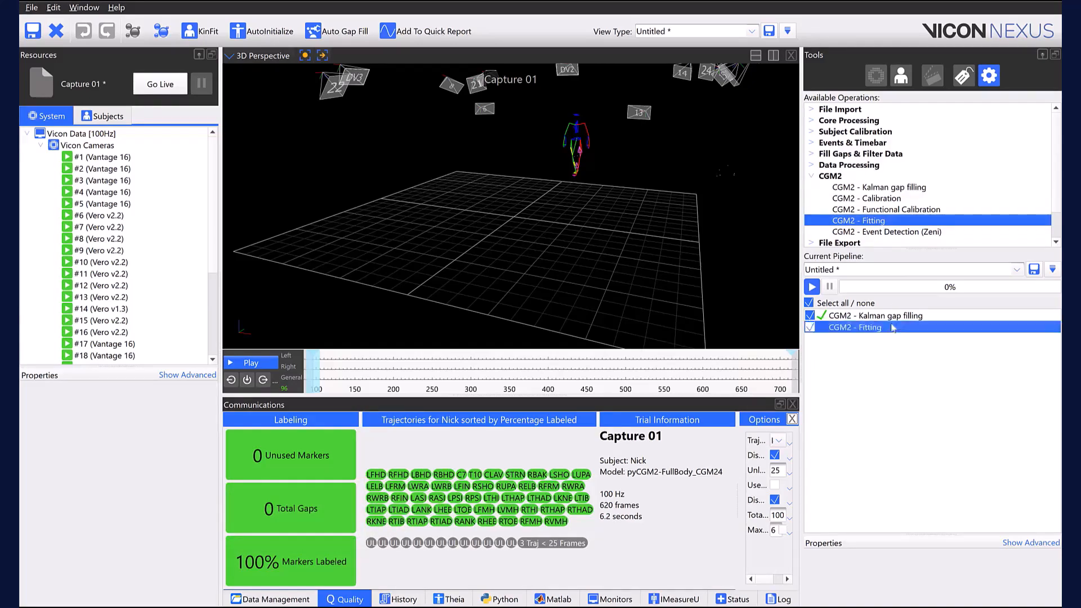
drag(900, 534, 898, 390)
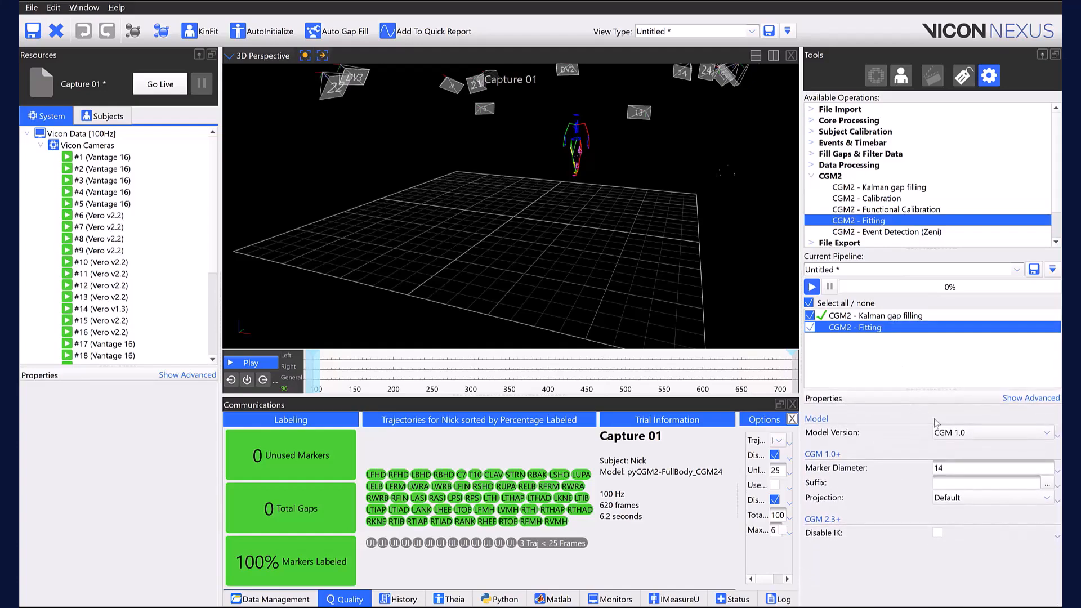
click(957, 434)
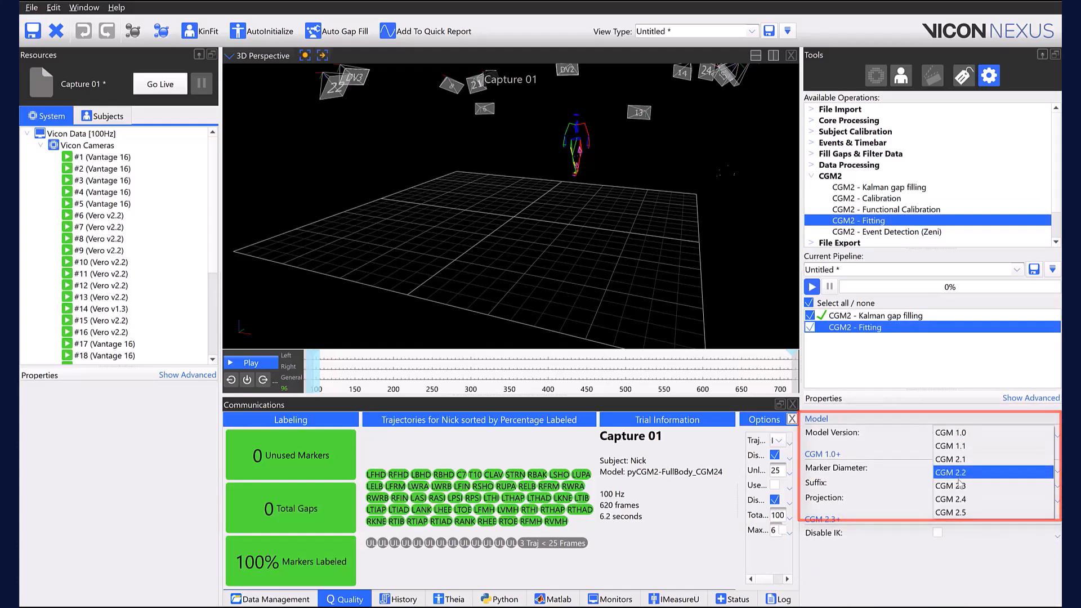
click(961, 499)
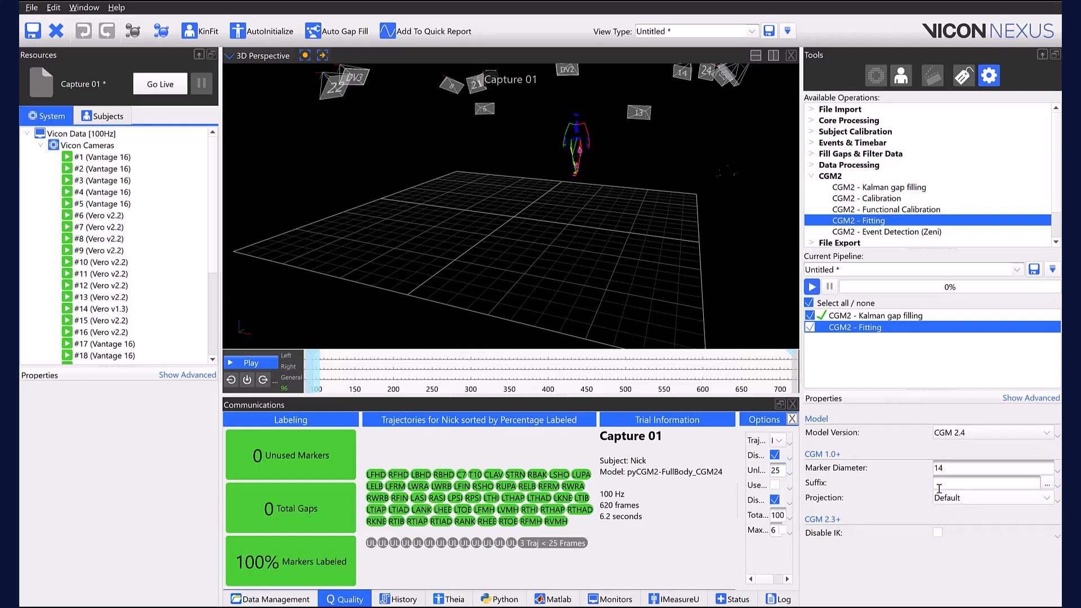
right_click(883, 327)
click(887, 335)
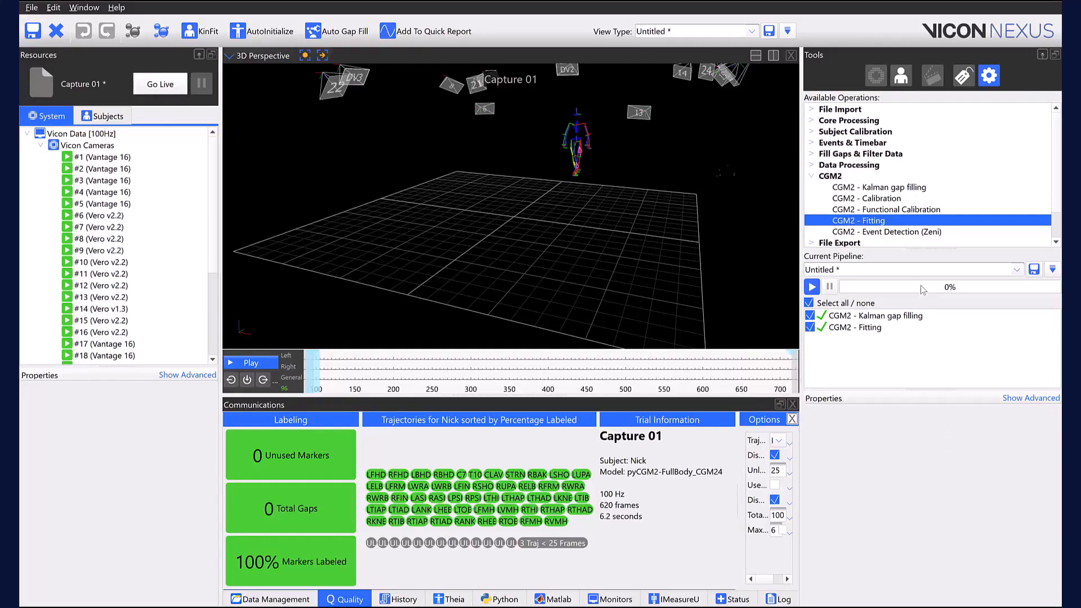
Step: Add the CGM2 Event Detection (Zeni) operation to the pipeline and run it to mark the gait events
double_click(910, 232)
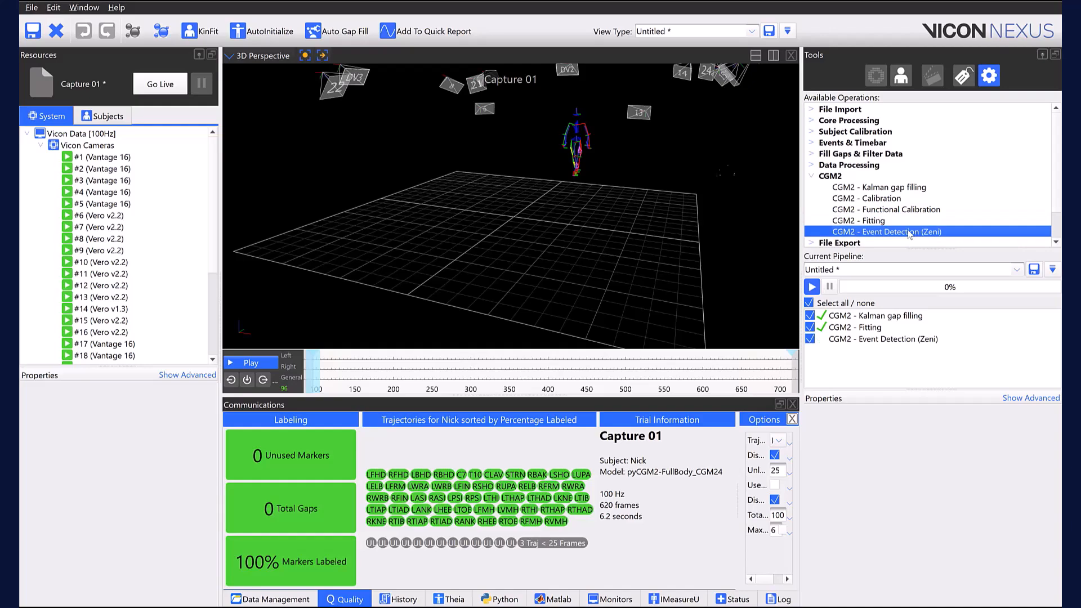
click(892, 339)
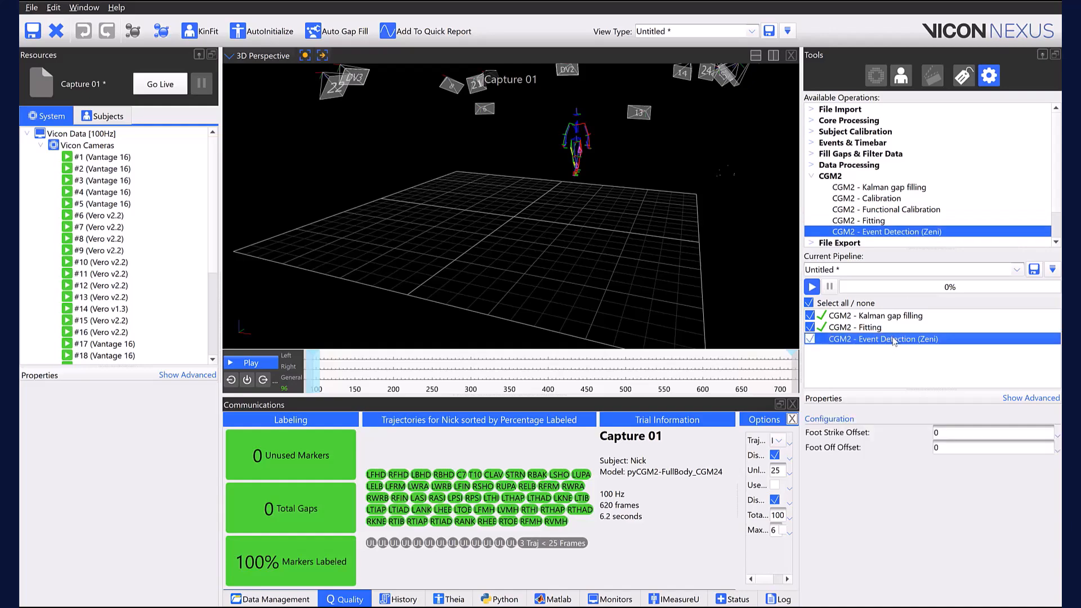
right_click(895, 342)
click(903, 344)
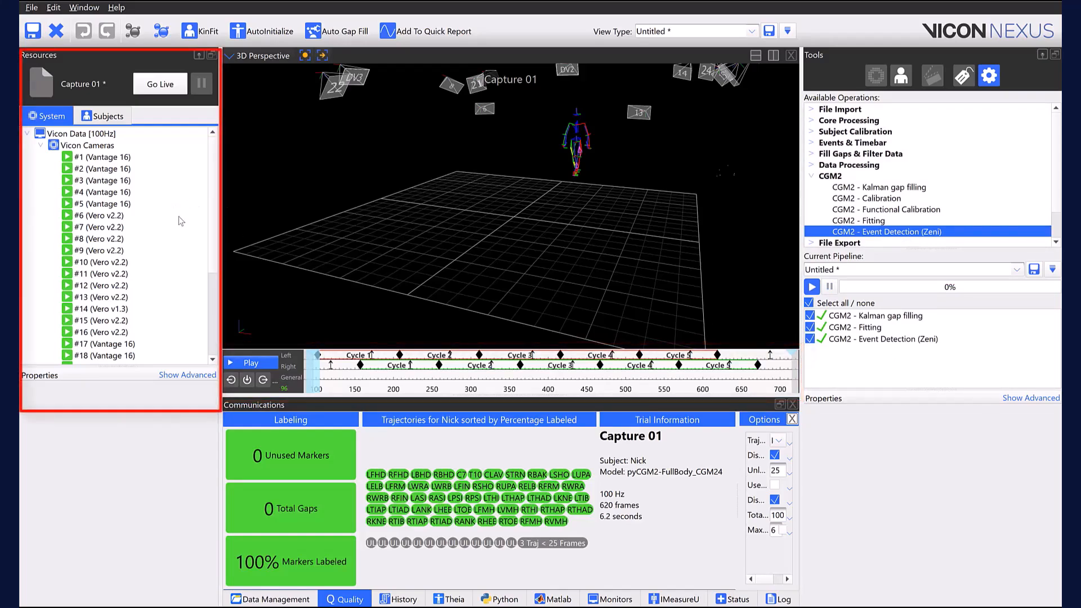
Step: Expand the subject's model outputs down to the joint angles and select LAnkleAngles
click(101, 117)
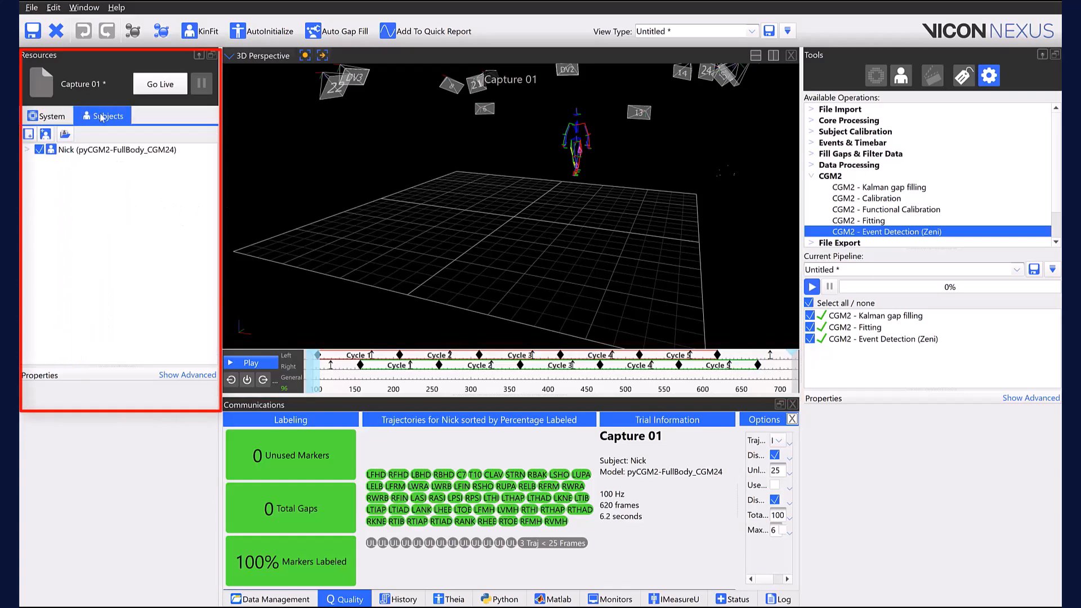
click(33, 152)
click(31, 151)
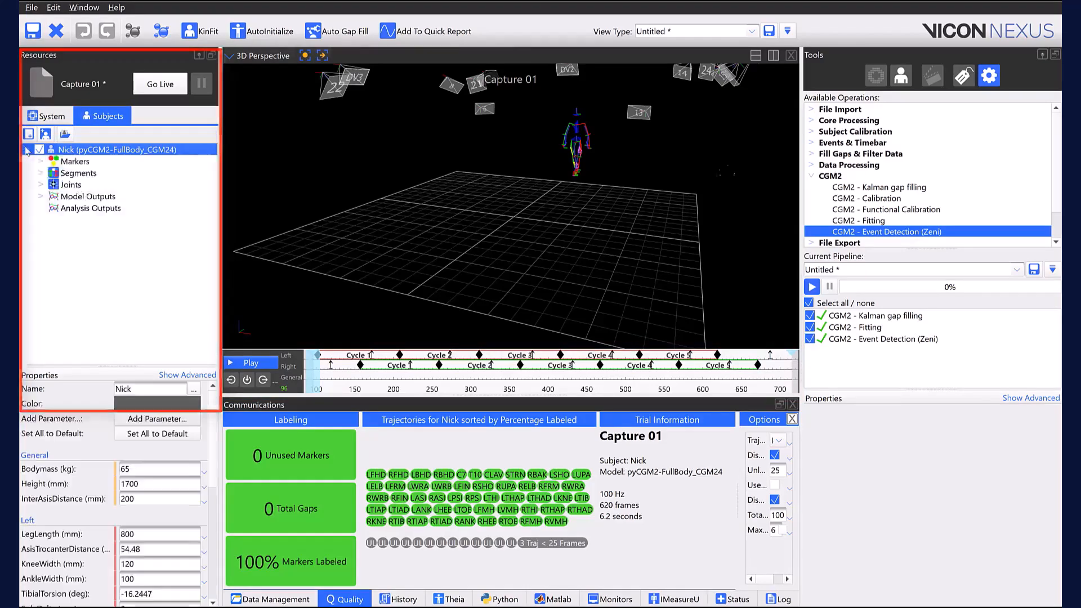
click(41, 196)
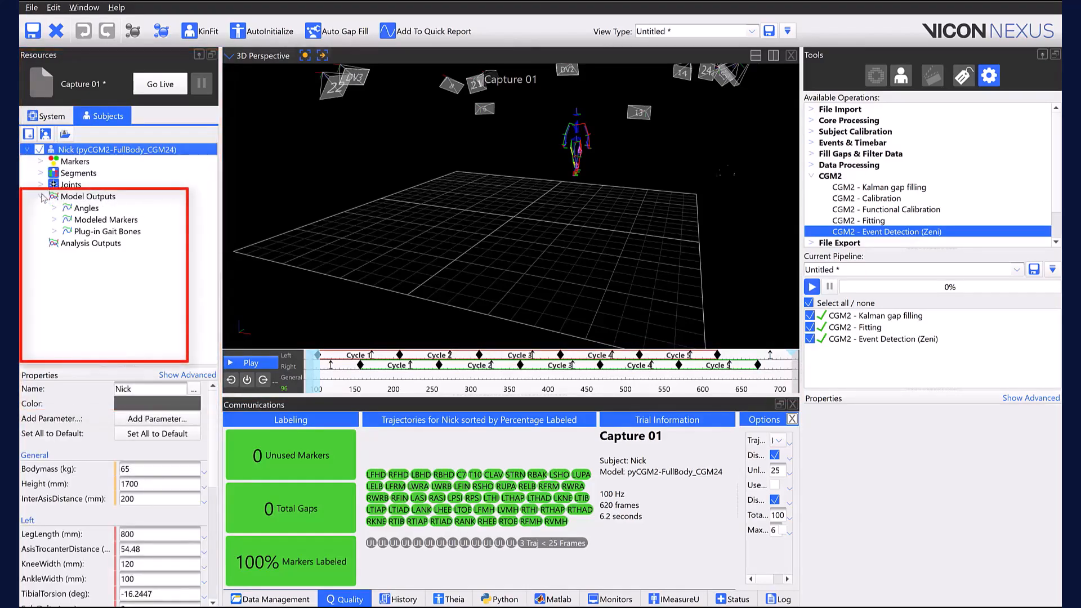
click(55, 209)
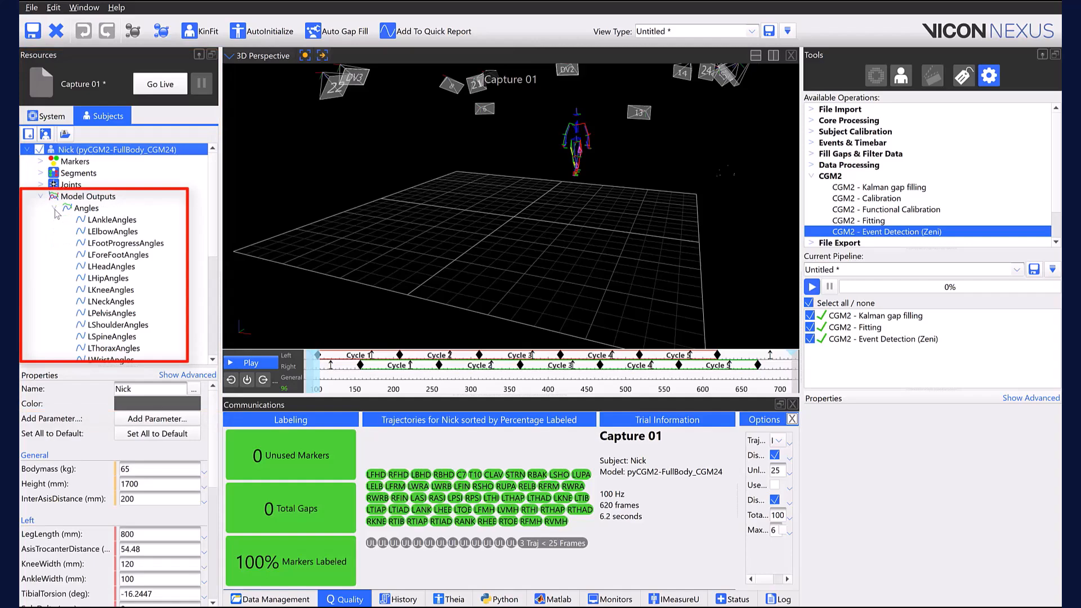
click(112, 220)
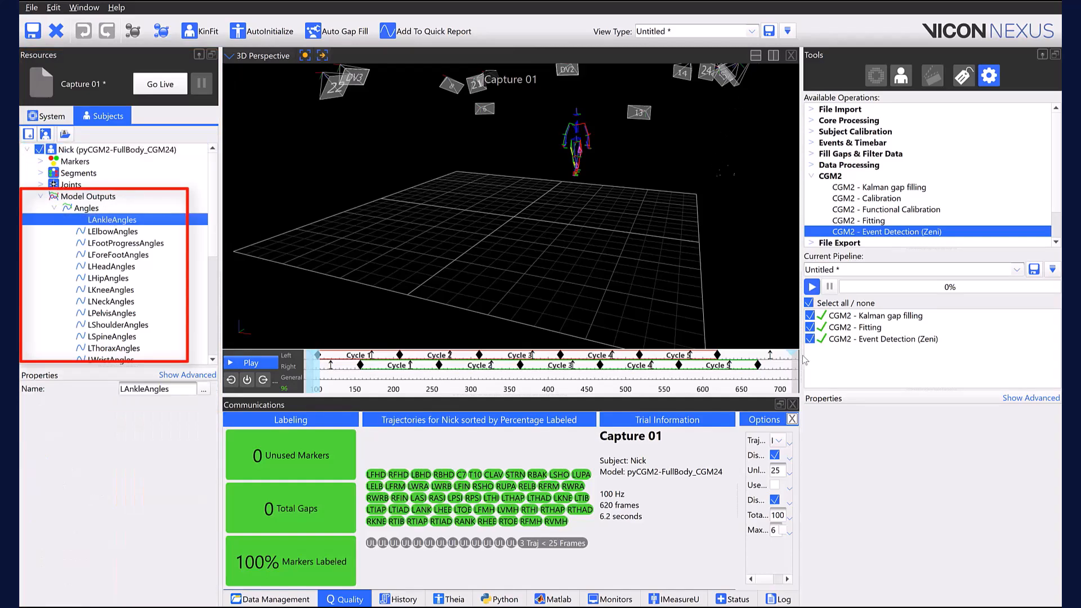
Step: Graph the LAnkleAngles model output in a new view below the 3D view, without the Communications pane, and play part of the trial
click(792, 404)
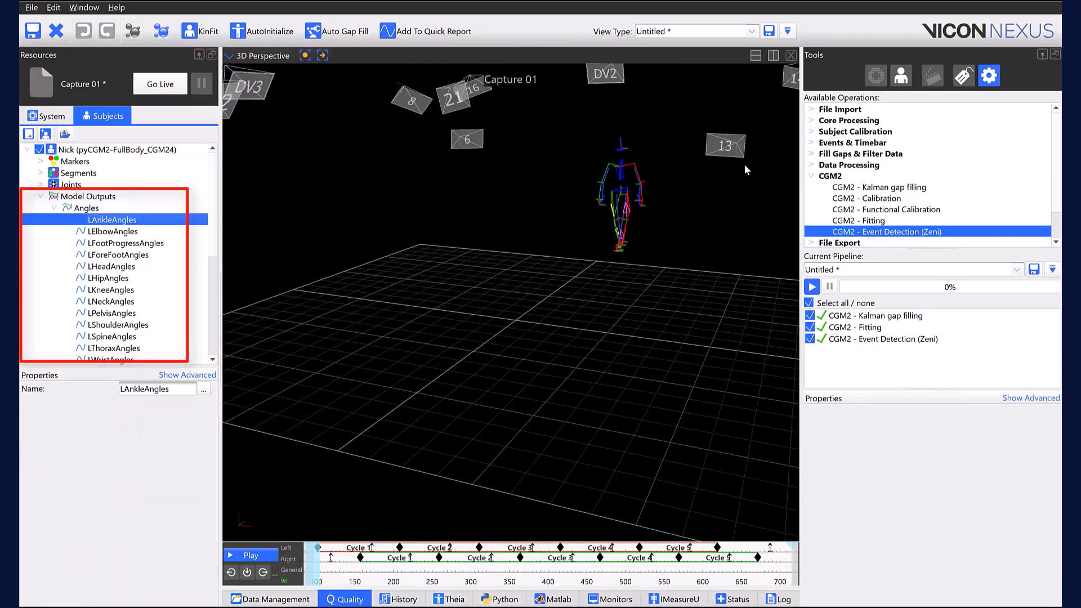
click(756, 55)
click(277, 310)
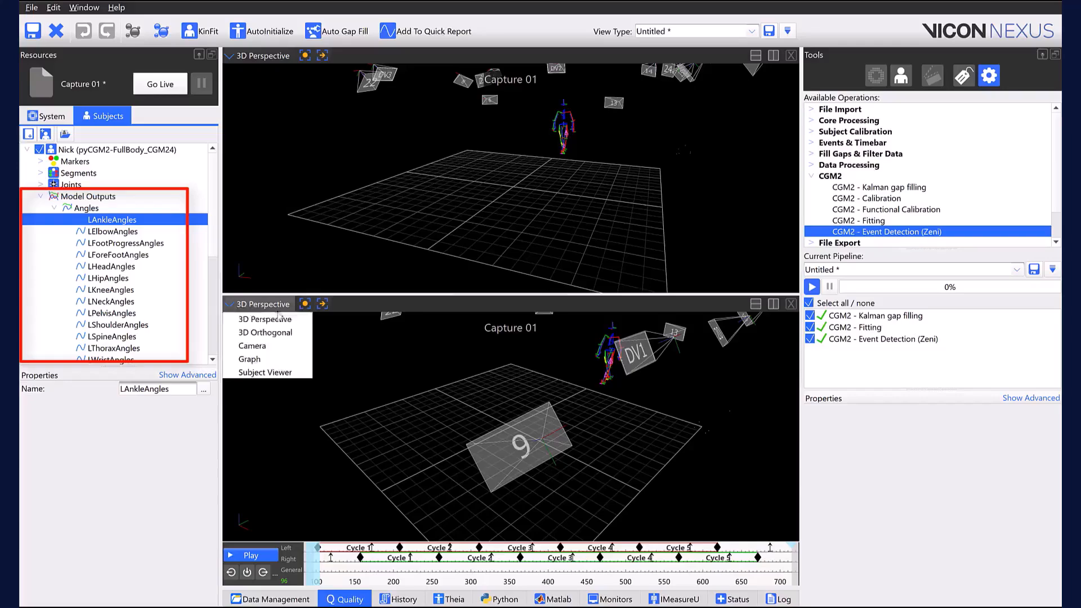
click(285, 361)
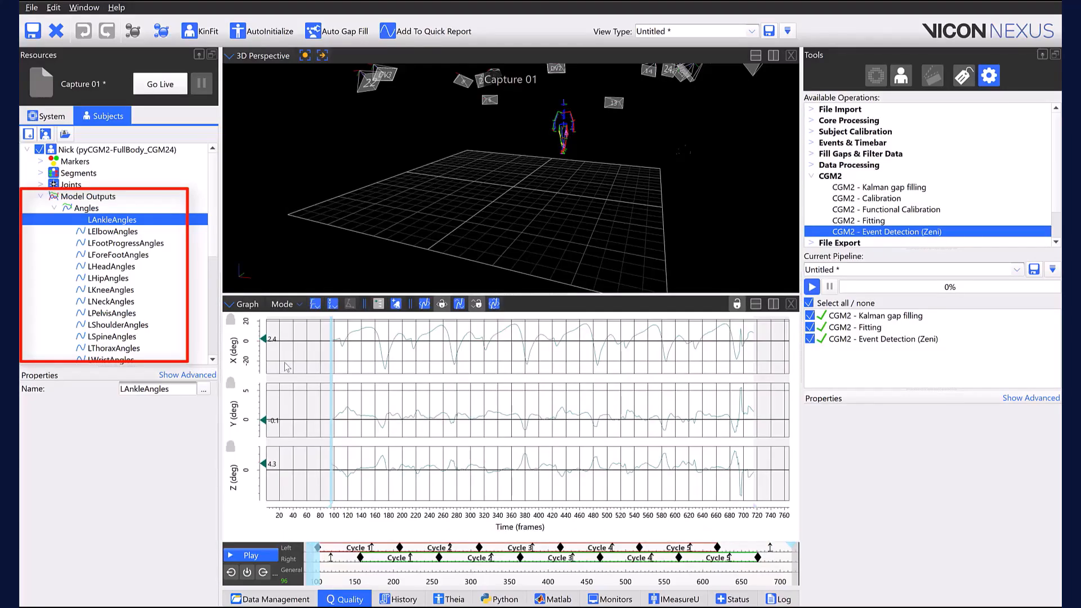
click(260, 559)
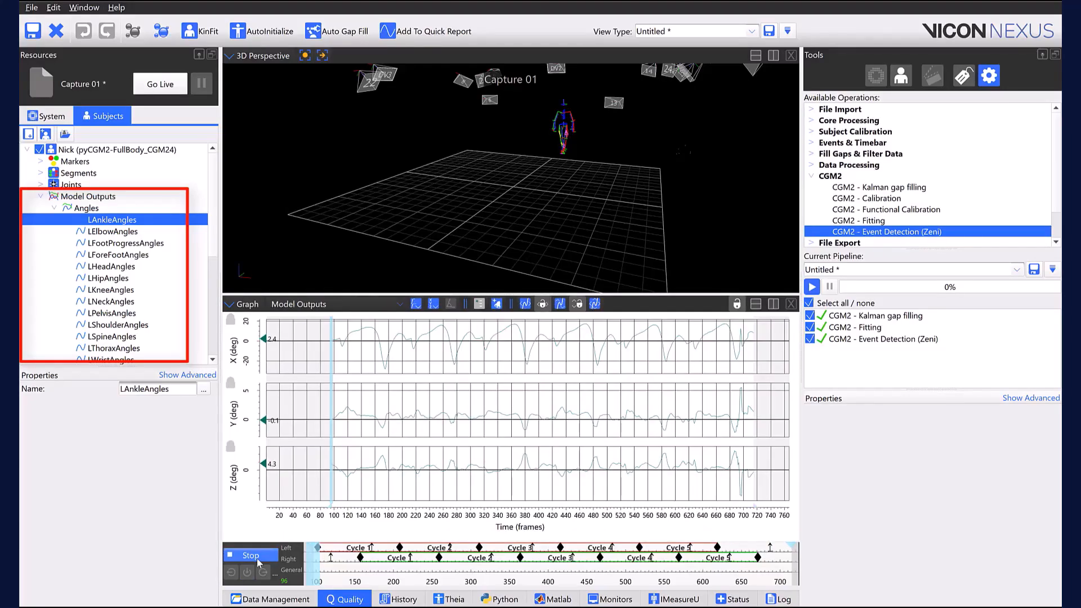
click(256, 558)
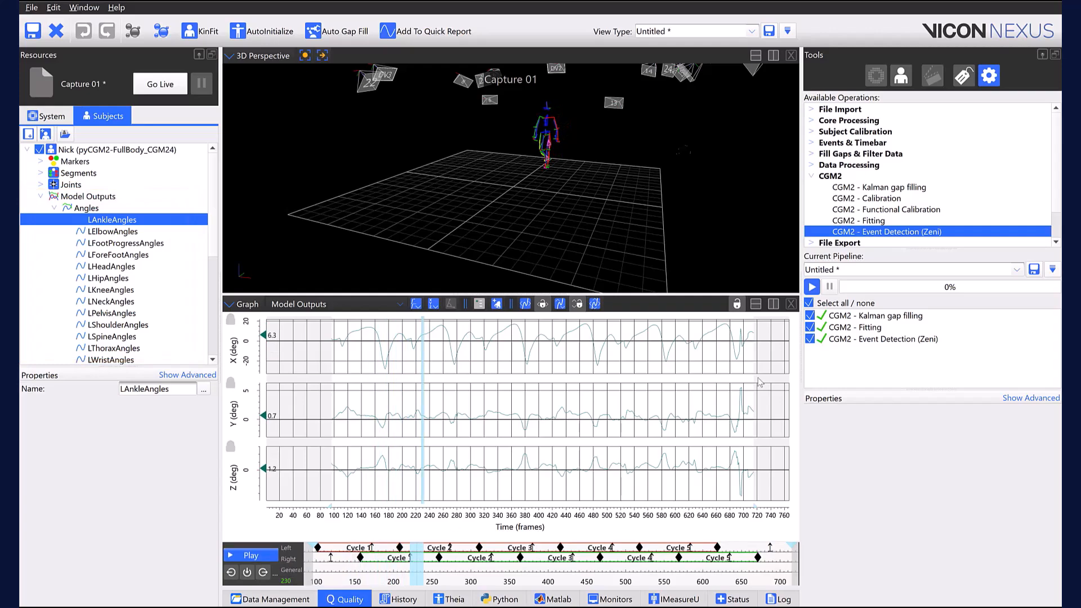
Step: Add the Filter Trajectories - Woltring operation to the pipeline and place it between CGM2 Kalman gap filling and CGM2 Fitting
click(813, 155)
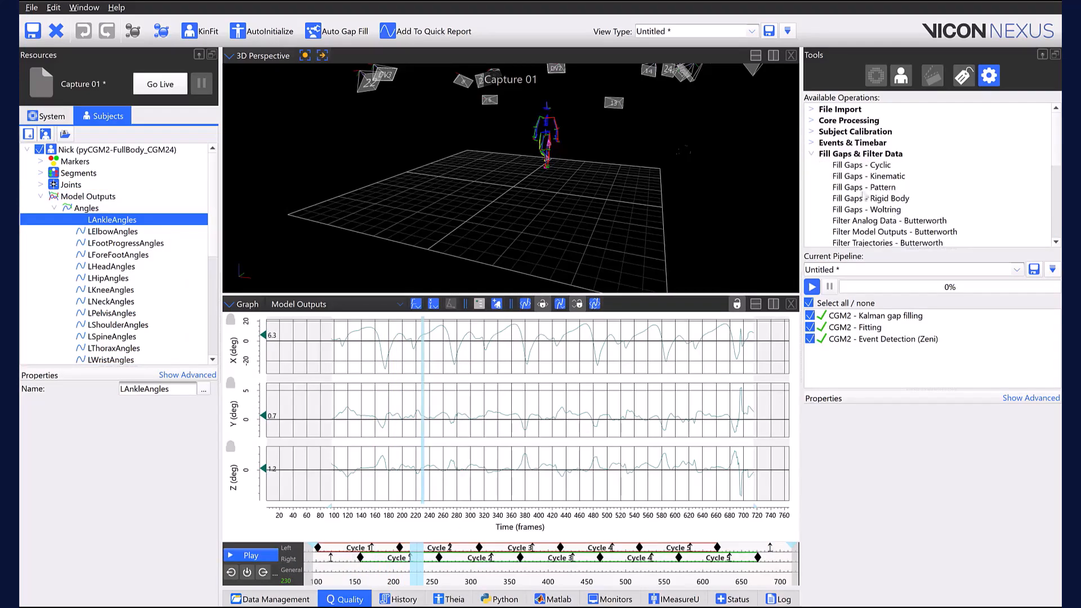
scroll(909, 230, down, 1)
scroll(871, 233, down, 1)
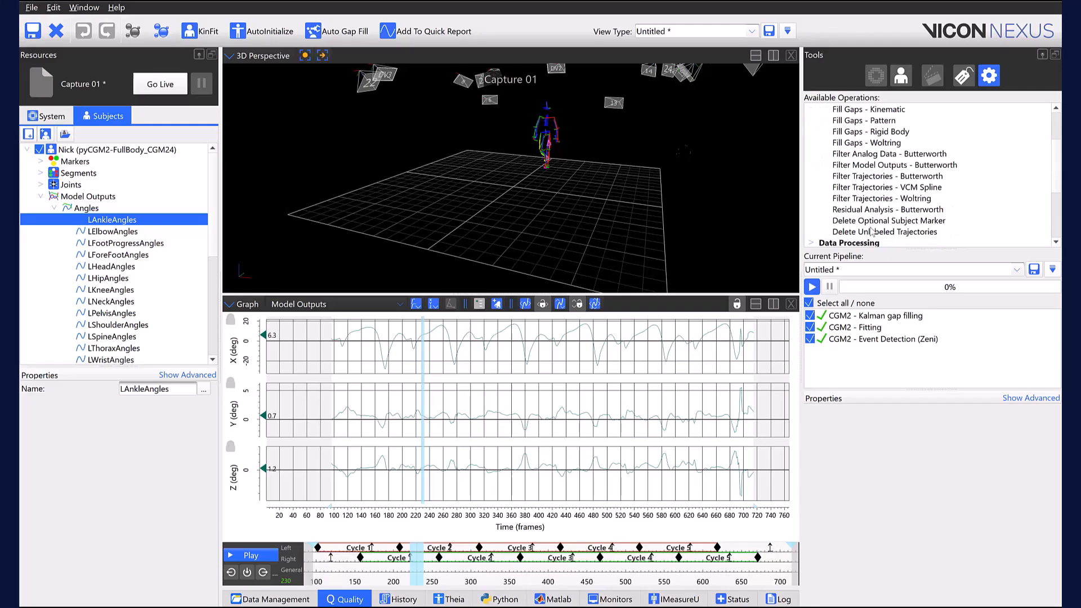
double_click(871, 199)
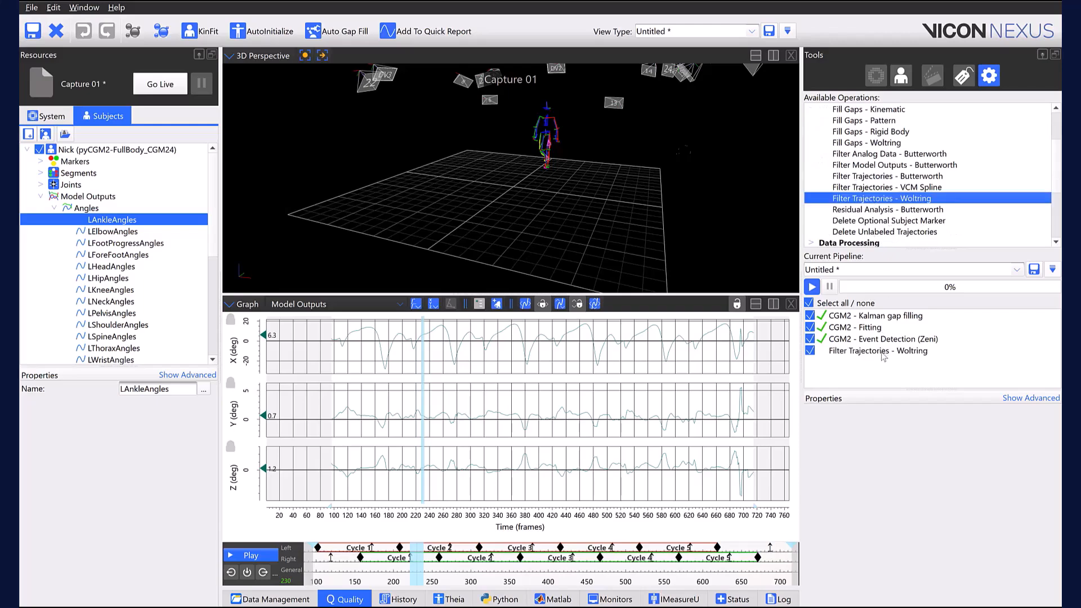
drag(881, 350, 882, 326)
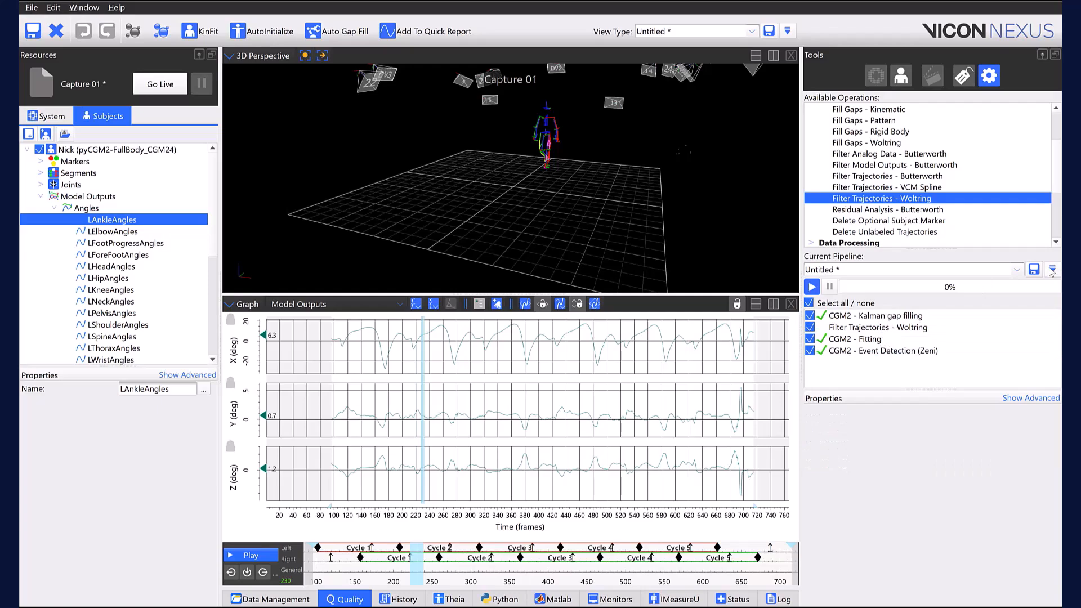
Step: Save the current pipeline as a new configuration named CGM2_dynamic
click(1052, 271)
click(1021, 287)
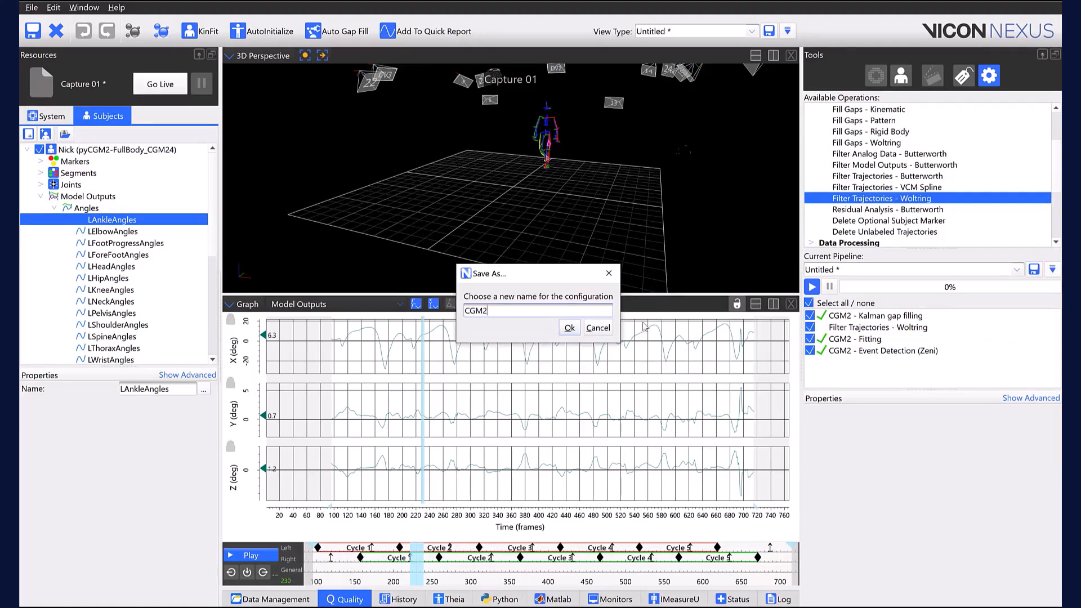
text(CGM2_dynamic)
key(Return)
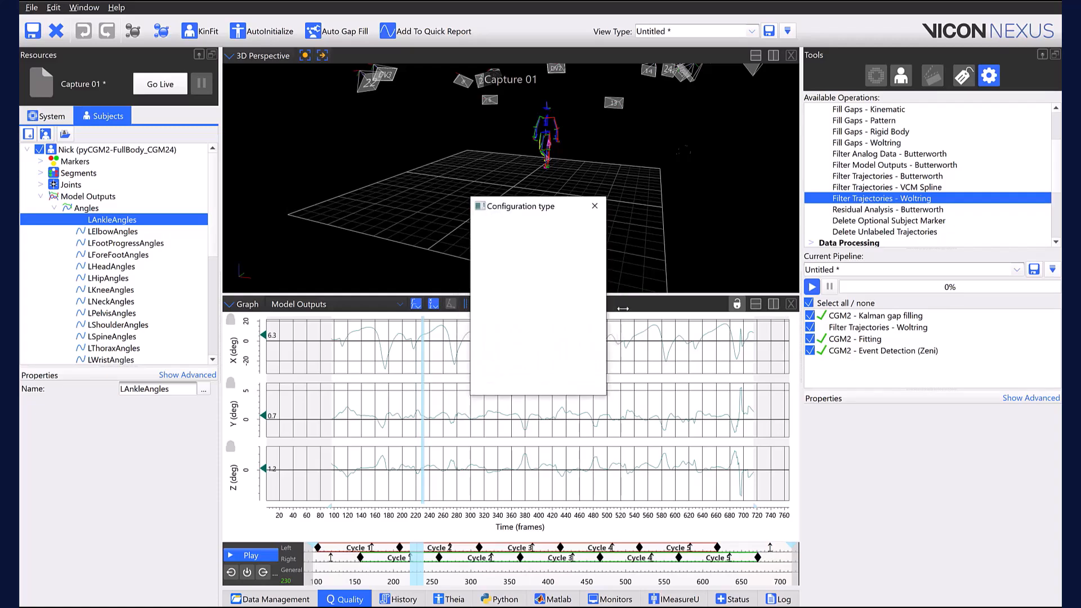
key(Return)
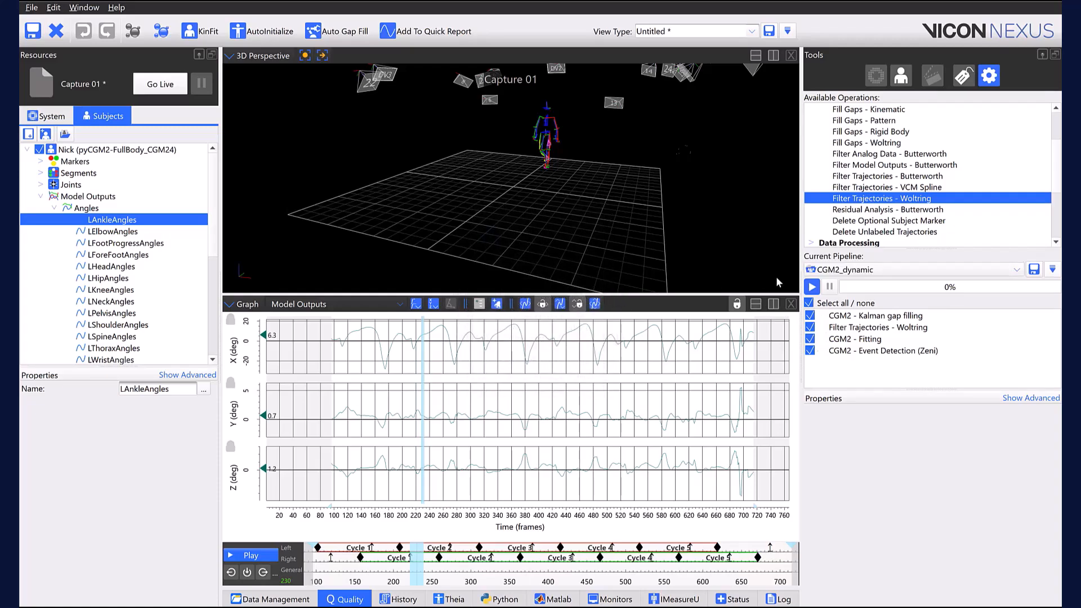
click(870, 270)
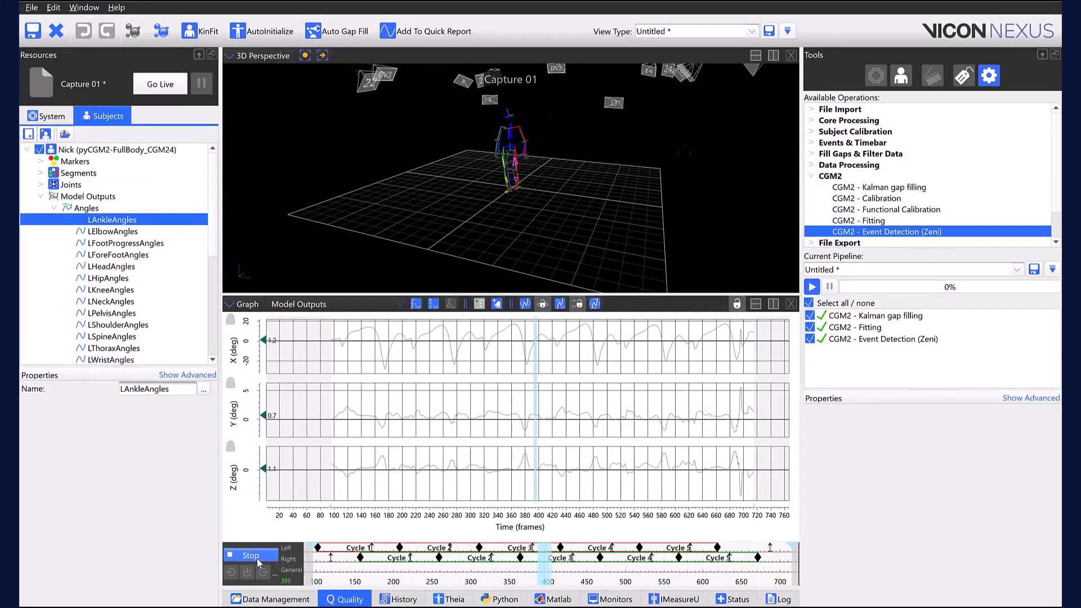
click(255, 557)
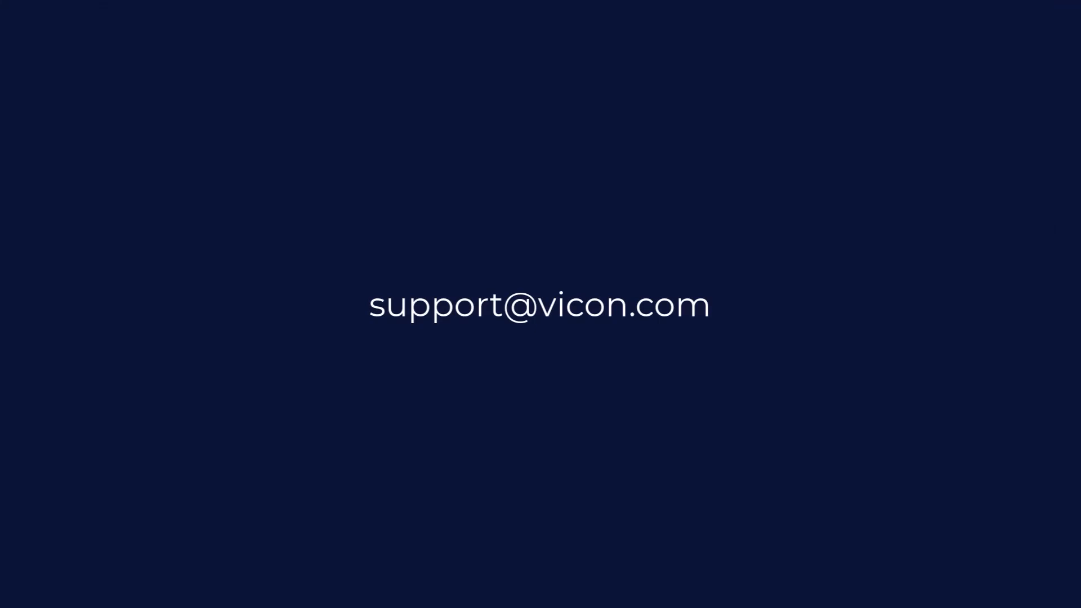